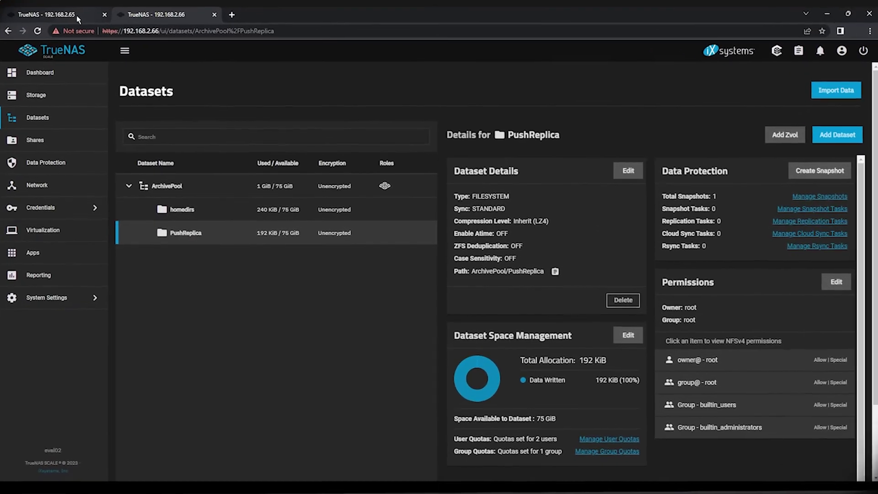
# Switch to the eval01 system (192.168.2.65) and view the Evaluation pool's datasets.
pyautogui.click(77, 19)
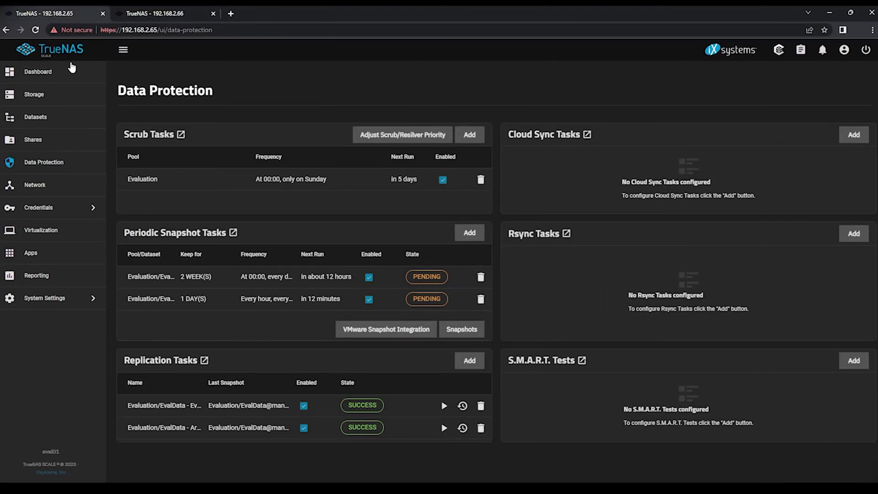
pyautogui.click(57, 125)
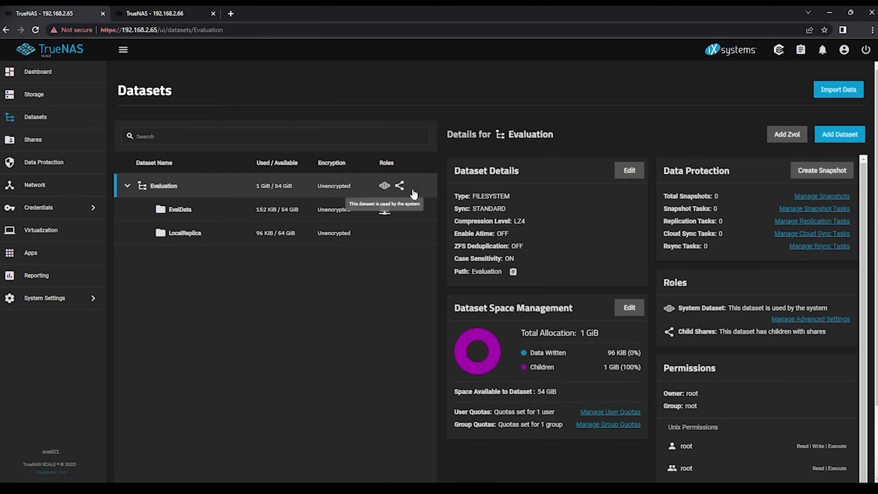
# Add a dataset named homedirs under the Evaluation pool and save it.
pyautogui.click(838, 138)
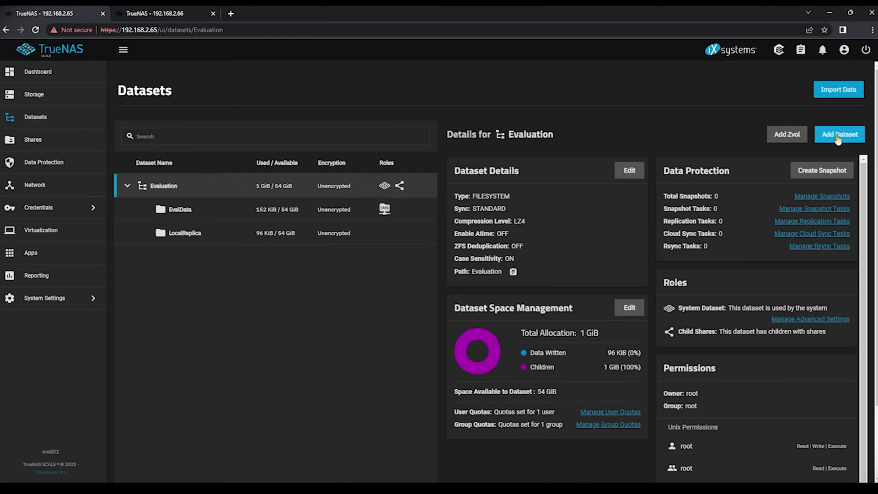
pyautogui.click(590, 214)
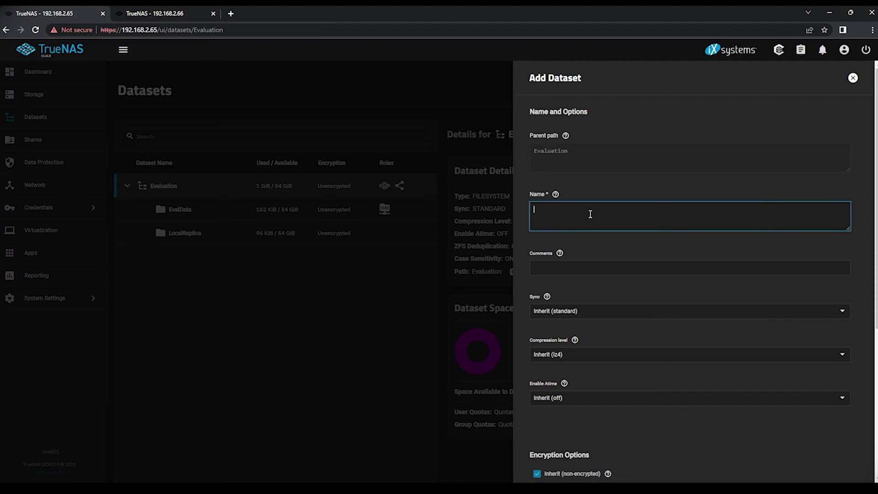
pyautogui.write('homedirs')
pyautogui.click(597, 250)
pyautogui.scroll(-5, 597, 250)
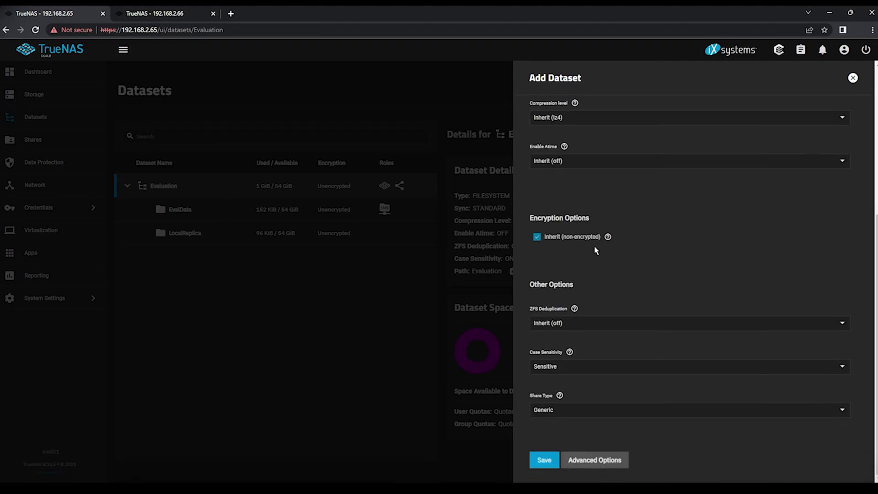
pyautogui.click(548, 460)
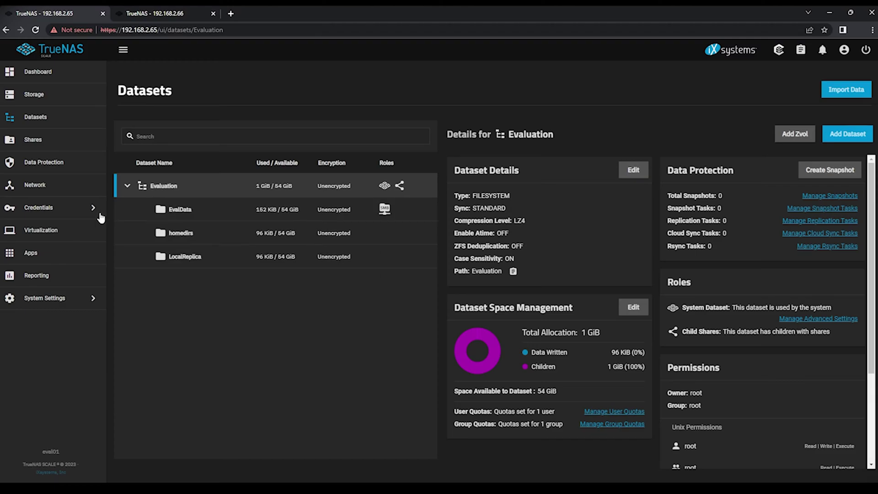
# Start a new local user named pullrepl with password login disabled.
pyautogui.click(86, 216)
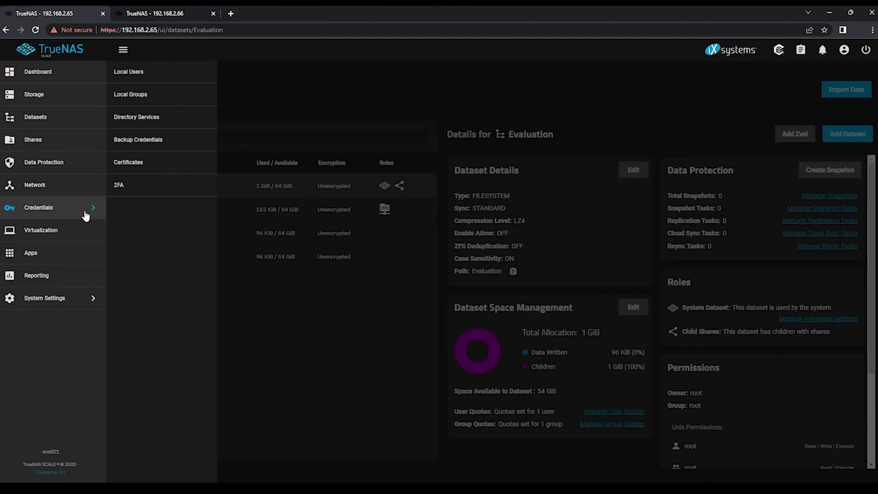
pyautogui.click(149, 78)
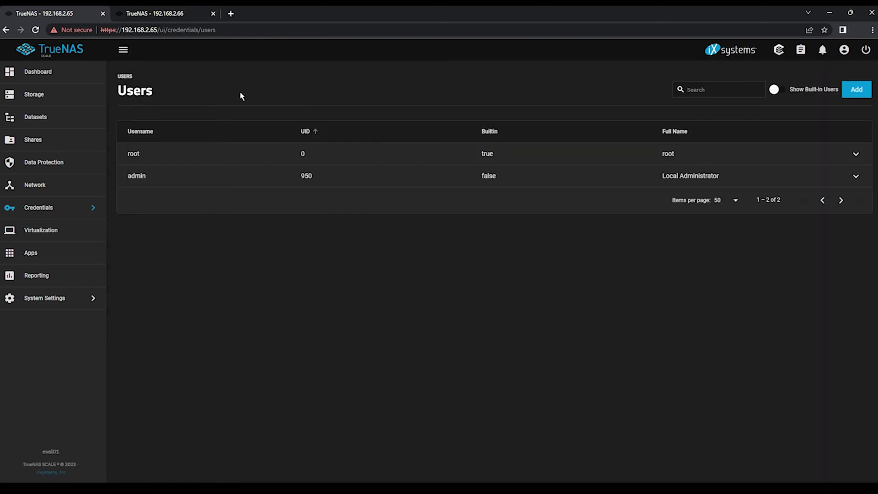
pyautogui.click(853, 90)
pyautogui.click(640, 150)
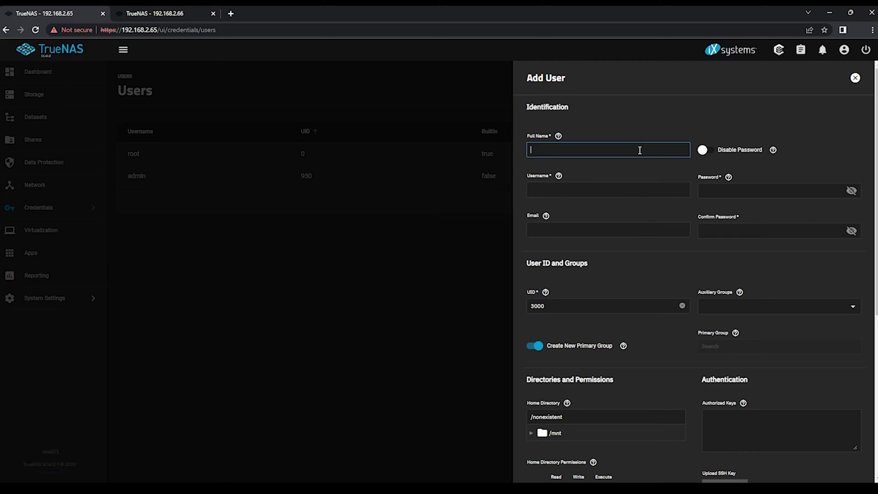
pyautogui.write('pullrepl')
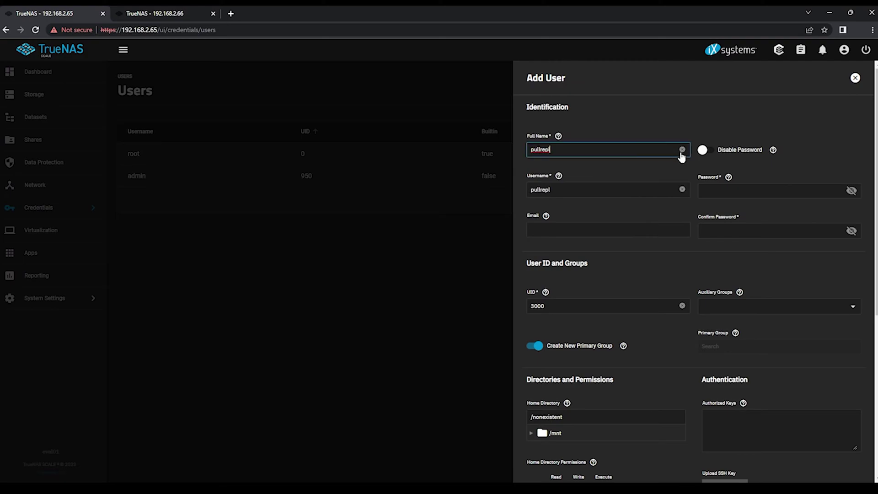
pyautogui.click(707, 152)
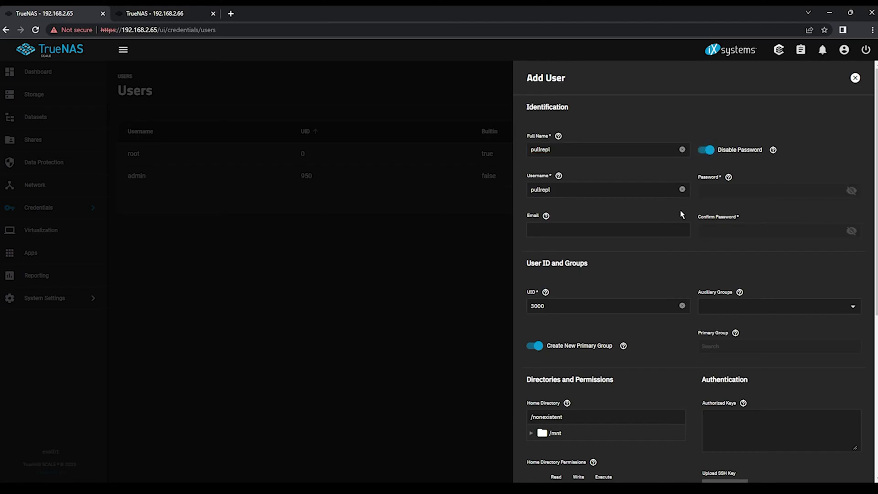
# Set the home directory to /mnt/Evaluation/homedirs, turn off Samba authentication, and save the user.
pyautogui.scroll(-5, 643, 267)
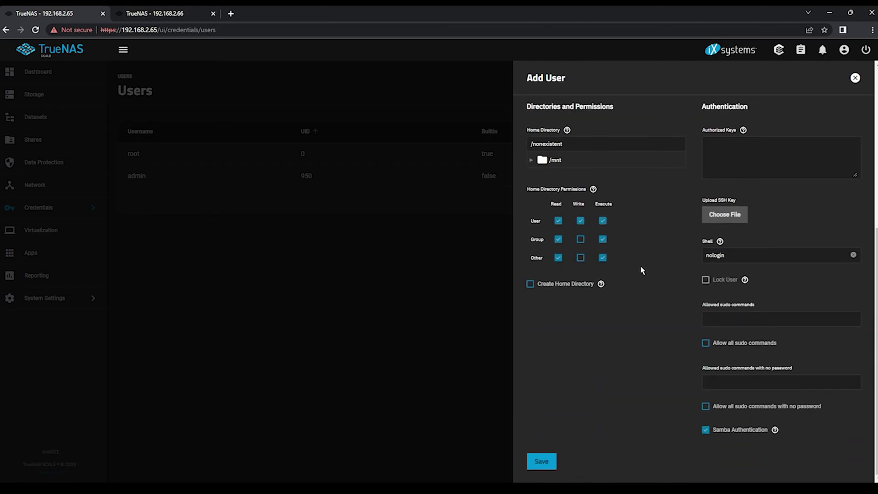
pyautogui.click(532, 161)
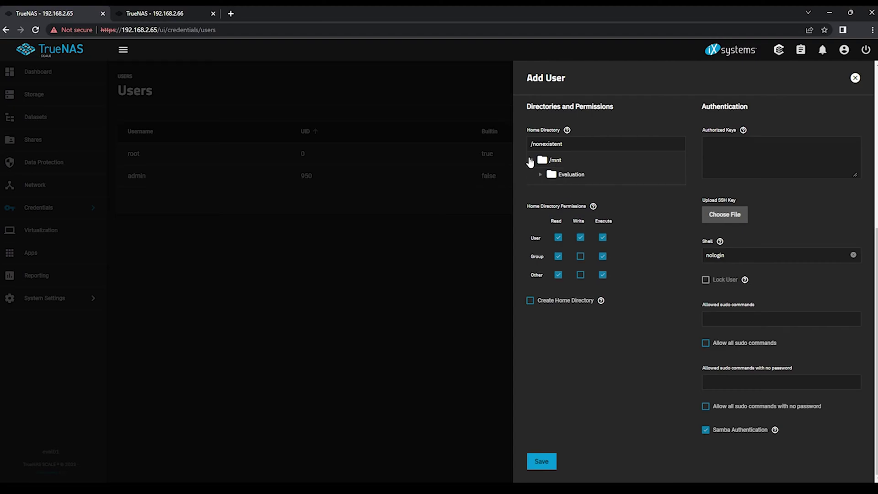
pyautogui.click(541, 176)
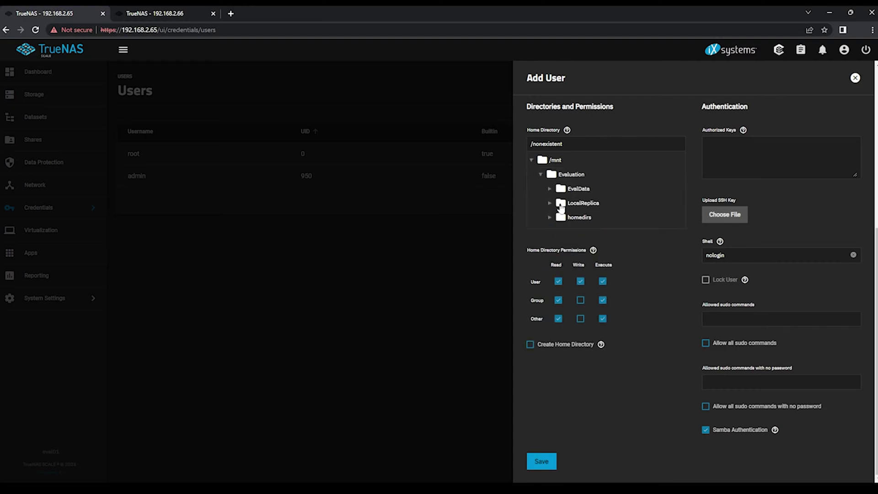
pyautogui.click(570, 219)
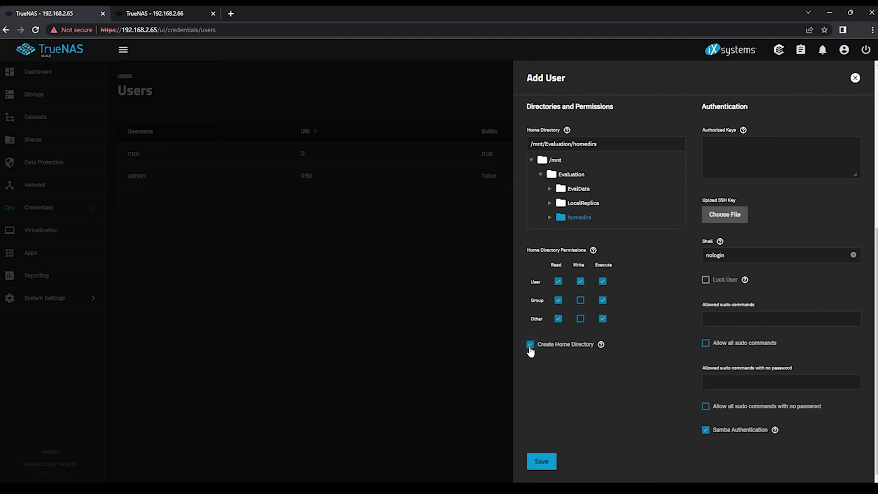
pyautogui.click(705, 430)
pyautogui.click(541, 461)
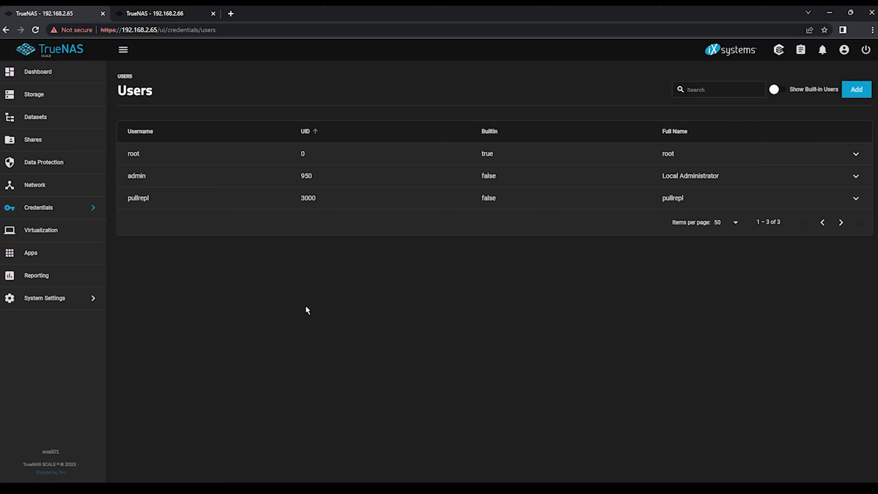
# On eval02 (192.168.2.66), select ArchivePool and begin adding a child dataset.
pyautogui.click(160, 15)
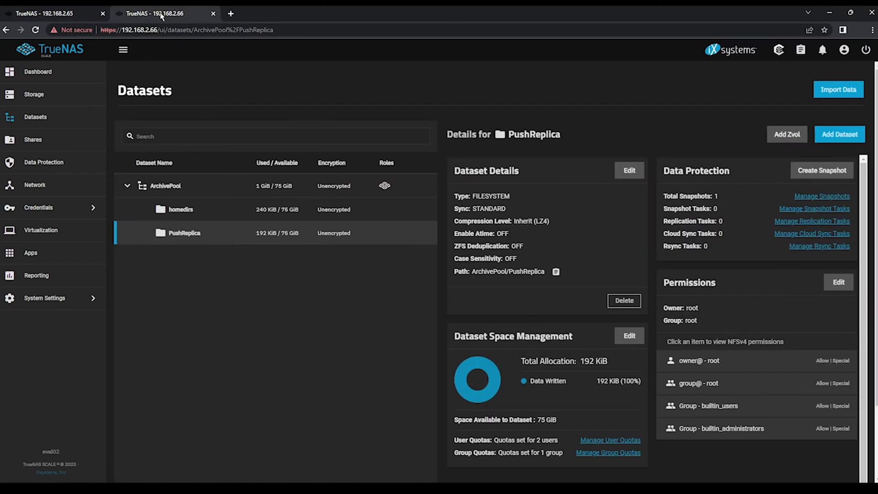
pyautogui.click(238, 191)
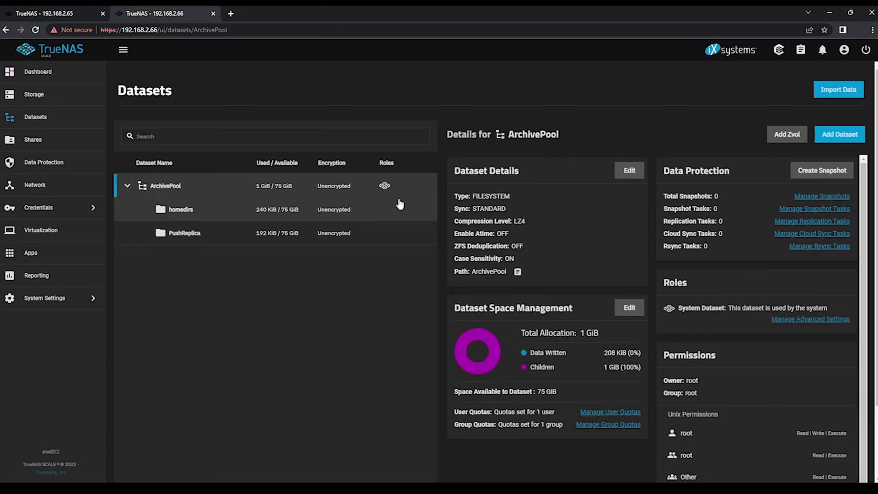
pyautogui.click(844, 136)
# Name the dataset PullReplica, set GZIP-9 compression, and save it.
pyautogui.click(578, 211)
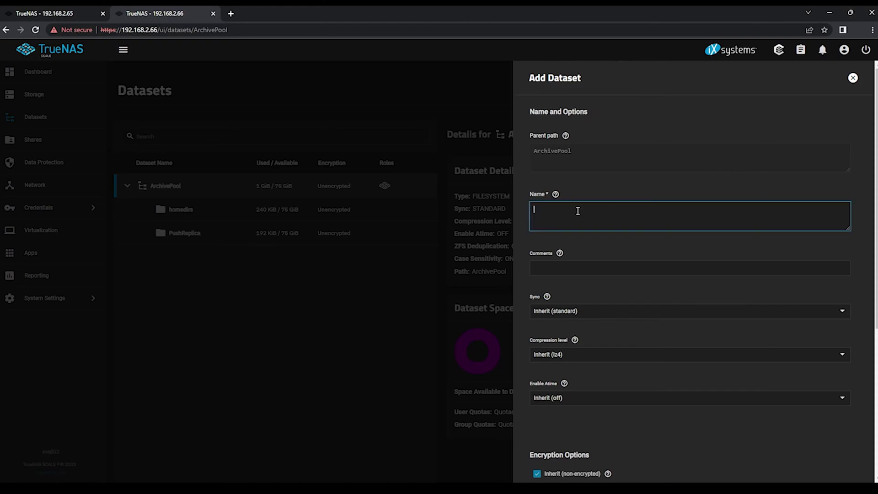
pyautogui.write('PullReplica')
pyautogui.click(562, 356)
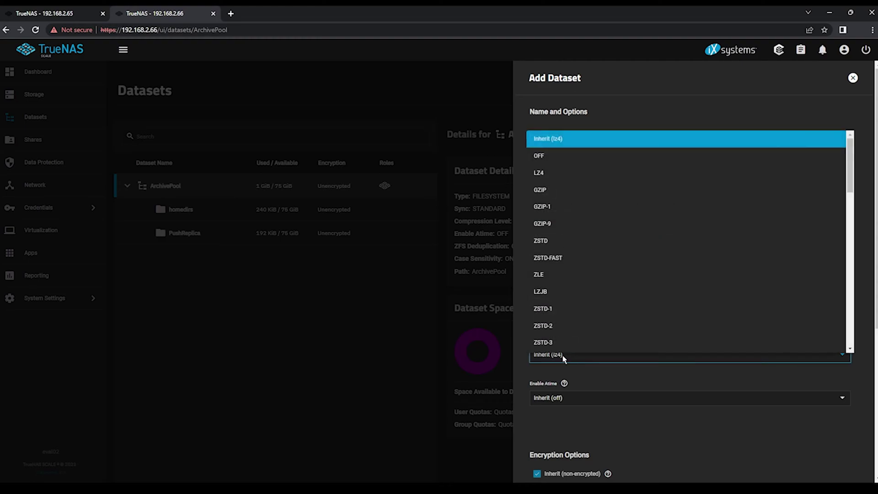
pyautogui.click(567, 225)
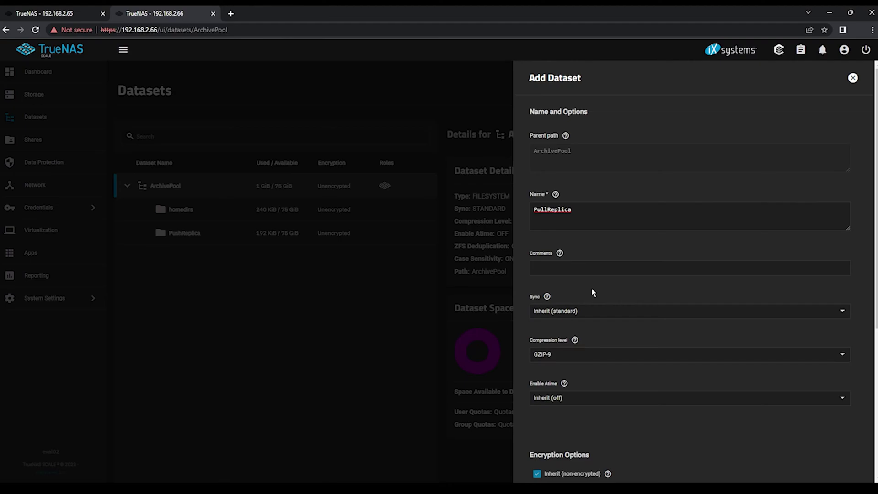
pyautogui.scroll(-5, 593, 293)
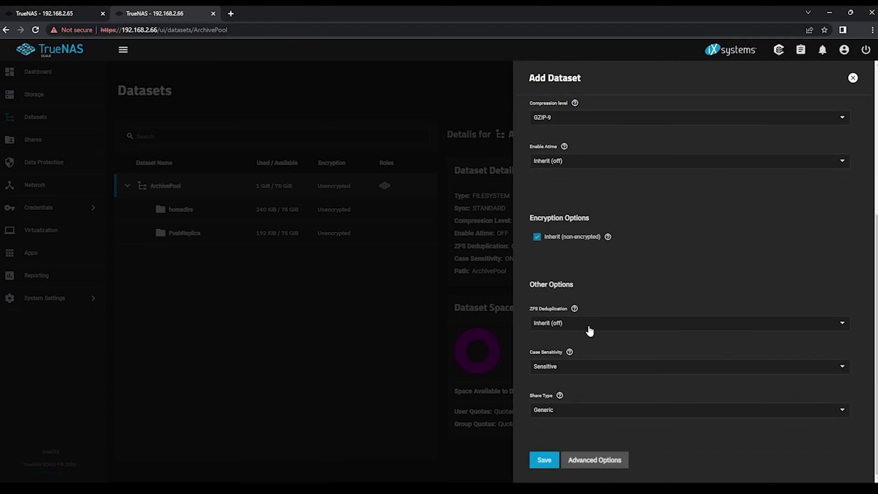
pyautogui.click(543, 460)
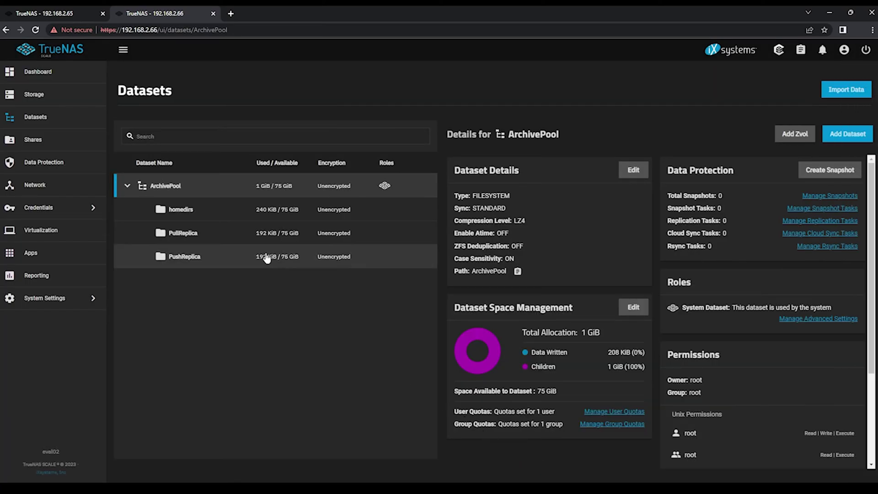
# Go to the Data Protection page on eval02.
pyautogui.click(72, 164)
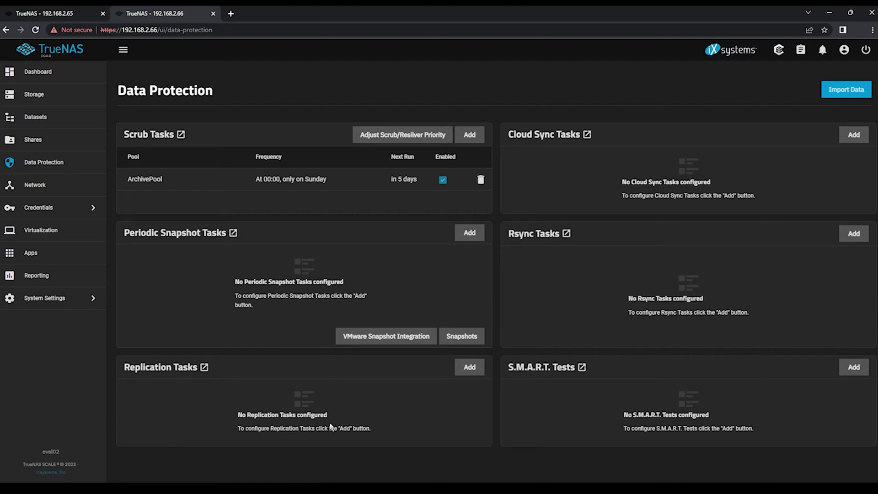
# Add a replication task sourcing from a different system, with a new SSH connection.
pyautogui.click(470, 368)
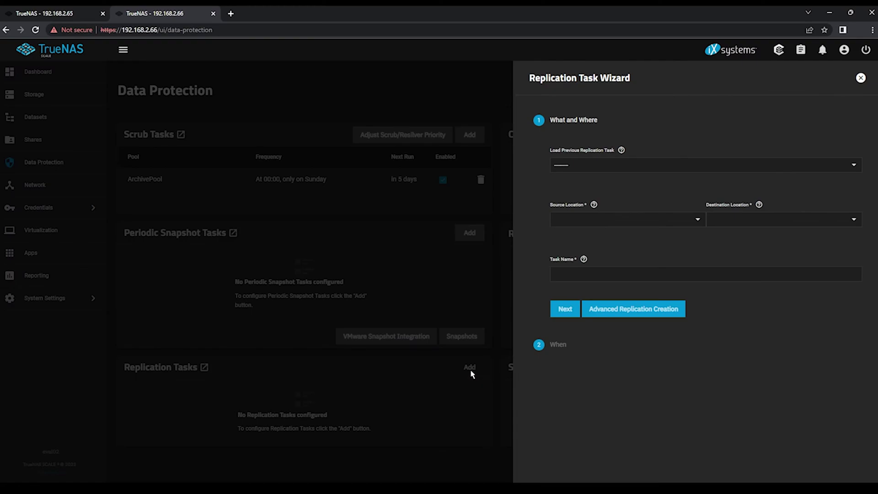
pyautogui.click(616, 225)
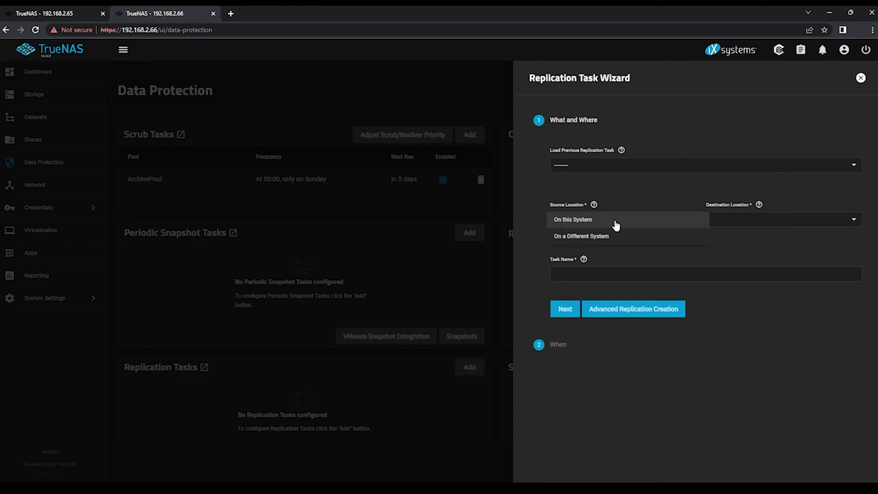
pyautogui.click(614, 237)
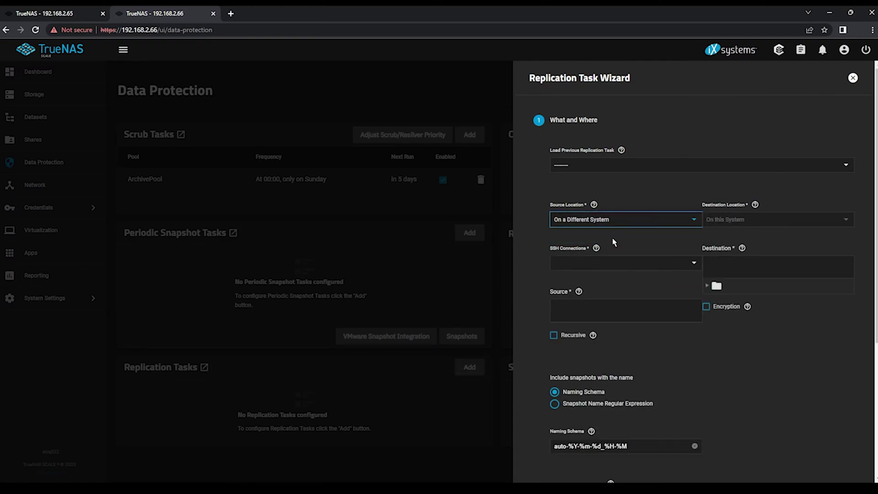
pyautogui.click(637, 265)
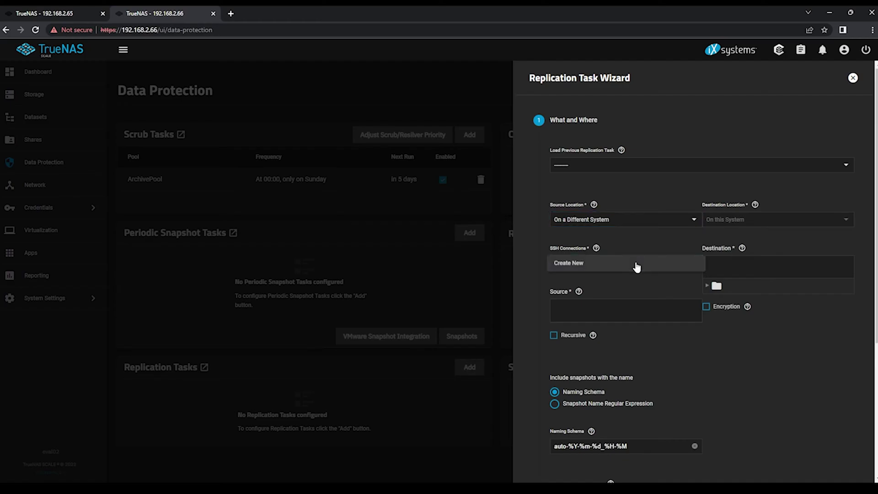
pyautogui.click(636, 266)
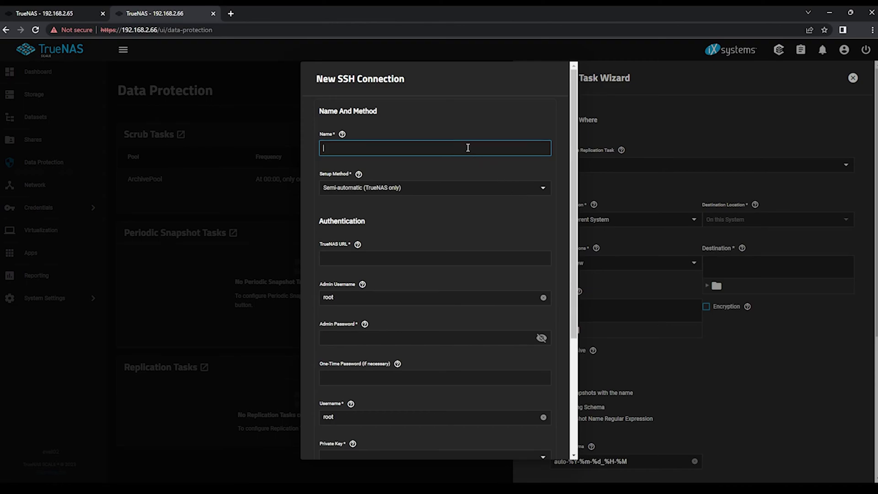
pyautogui.write('eval02-from-eval01')
pyautogui.click(395, 258)
pyautogui.write('https://192.')
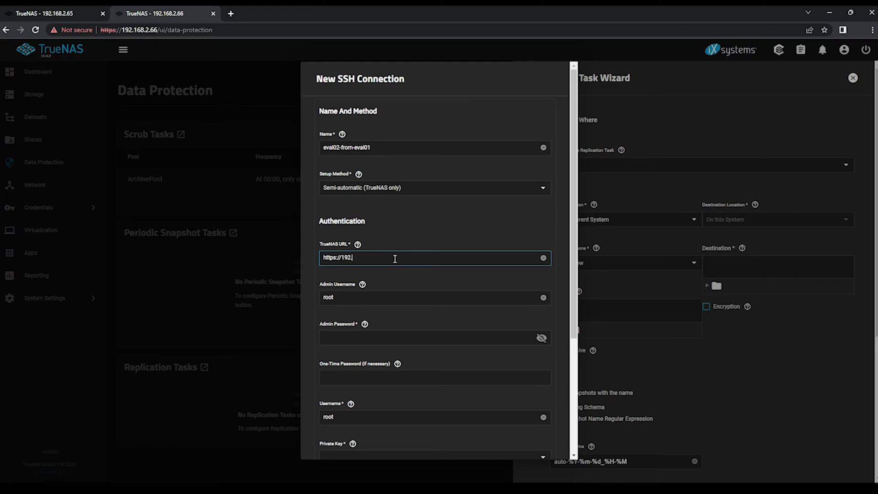
pyautogui.write('168.2.65')
pyautogui.press('Tab')
pyautogui.write('adm')
pyautogui.press('Tab')
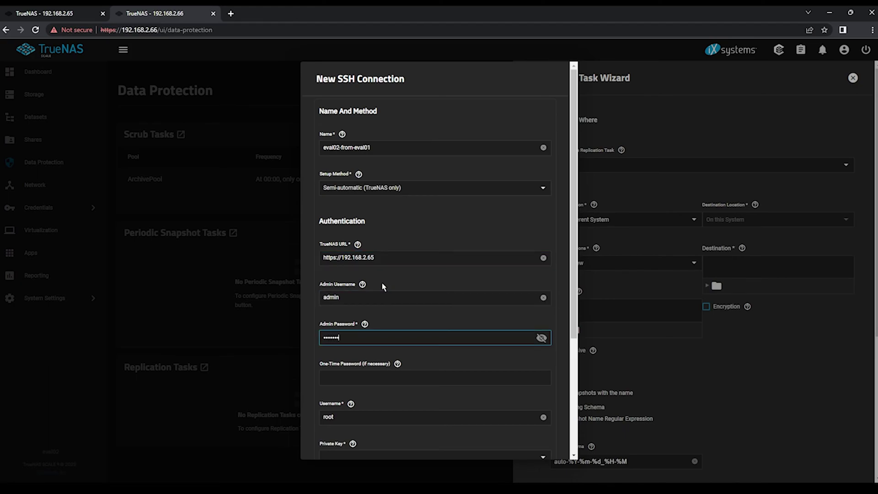
pyautogui.click(392, 417)
pyautogui.doubleClick(391, 418)
pyautogui.write('a')
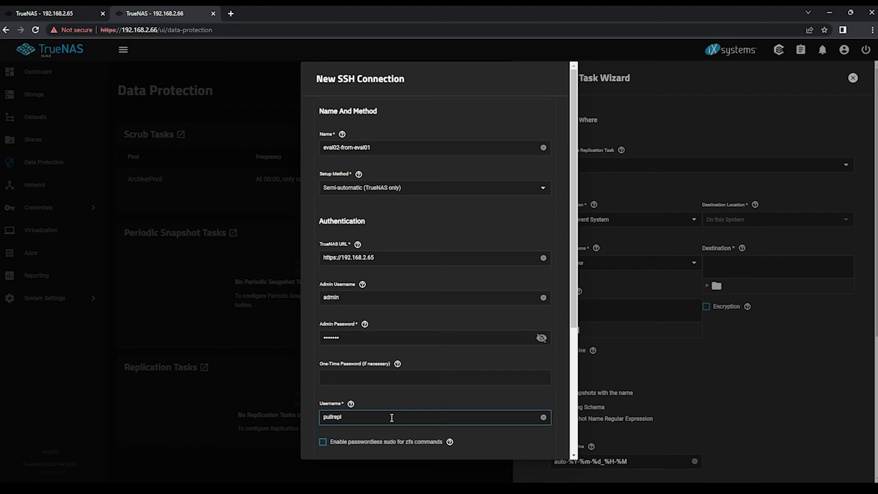
# Enable passwordless sudo, generate a new private key, and save the SSH connection.
pyautogui.click(383, 441)
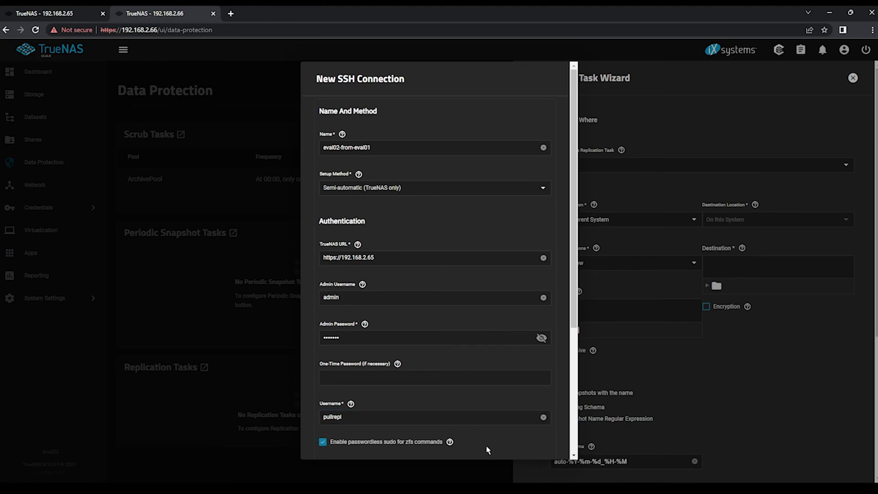
pyautogui.scroll(-4, 487, 450)
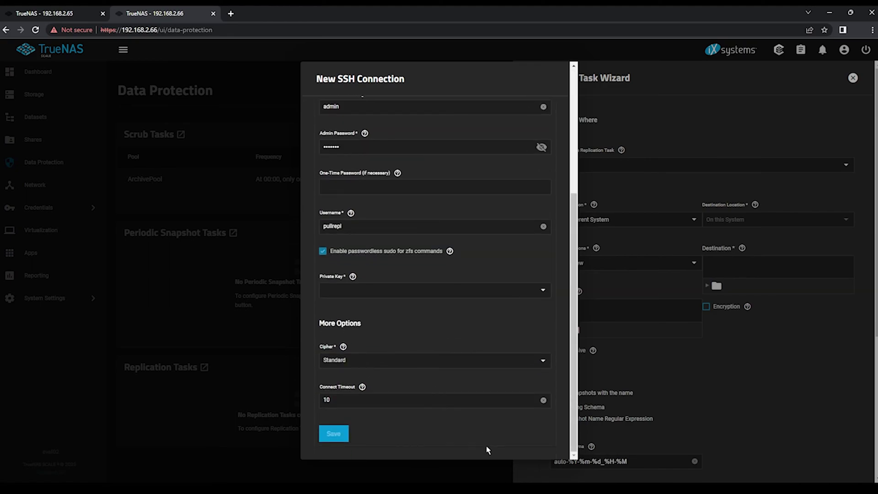
pyautogui.click(387, 295)
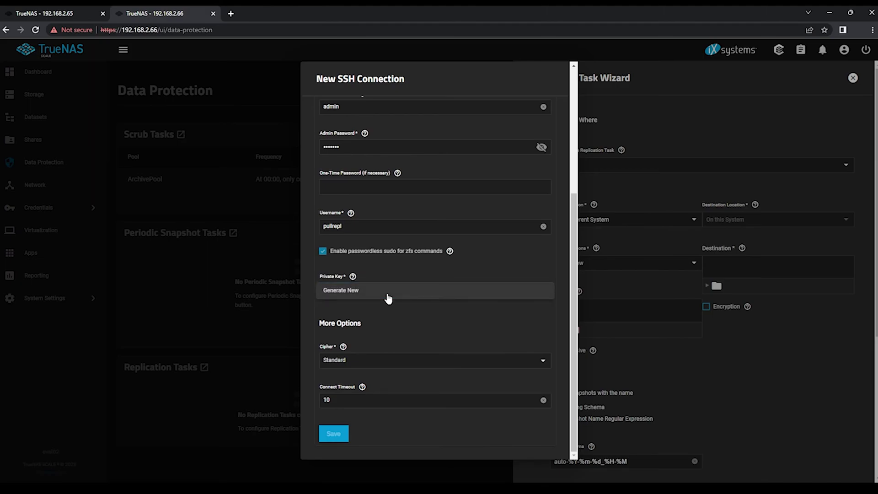
pyautogui.click(389, 297)
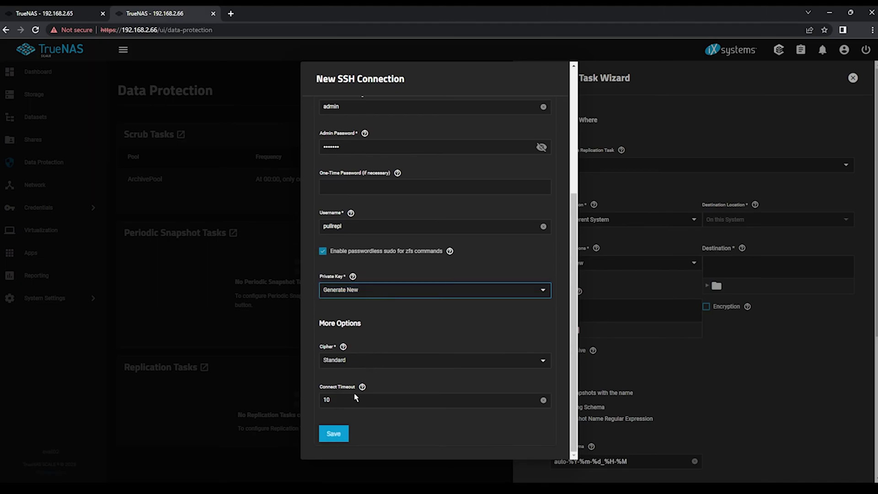
pyautogui.click(338, 434)
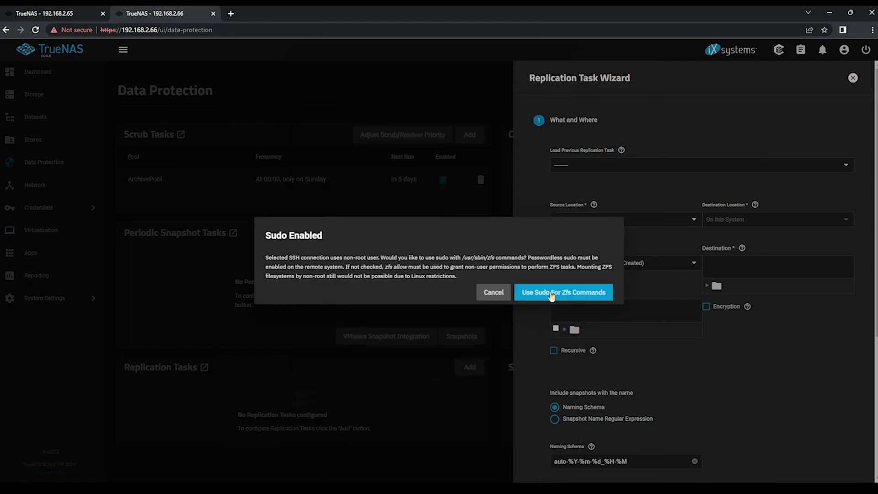
# Use sudo for ZFS, pick Evaluation/EvalData as source and ArchivePool/PullReplica as destination.
pyautogui.click(551, 295)
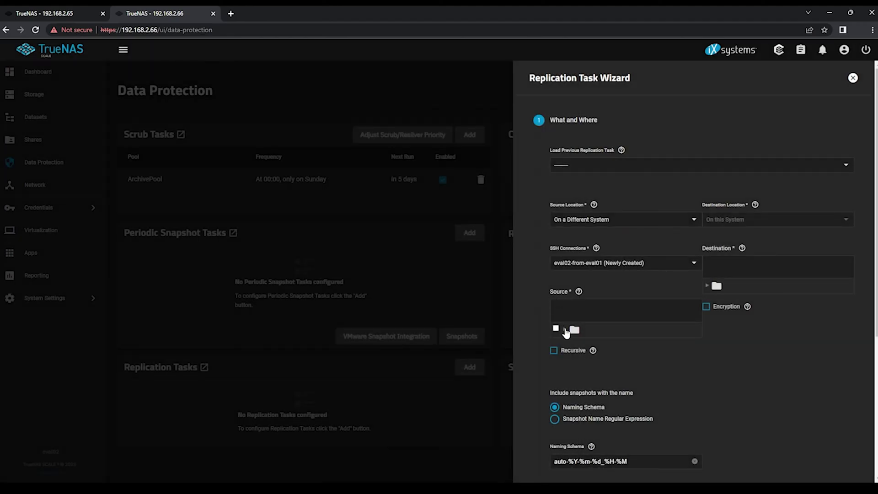
pyautogui.click(565, 329)
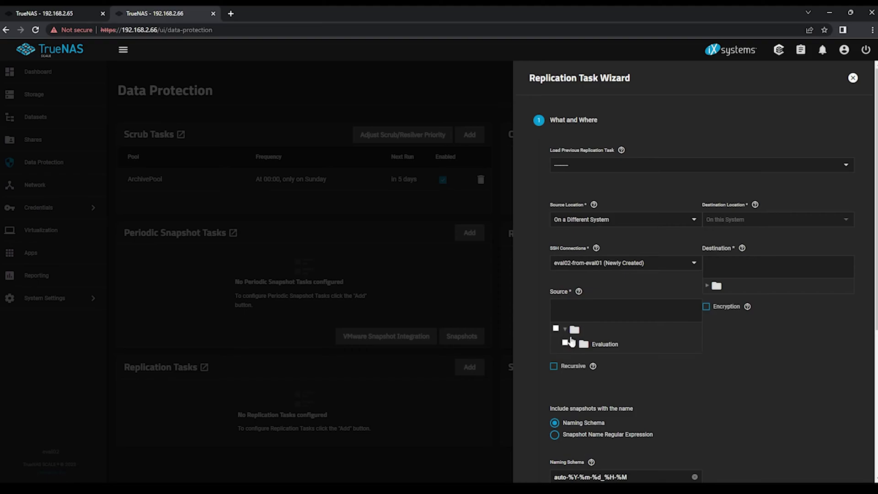
pyautogui.click(574, 344)
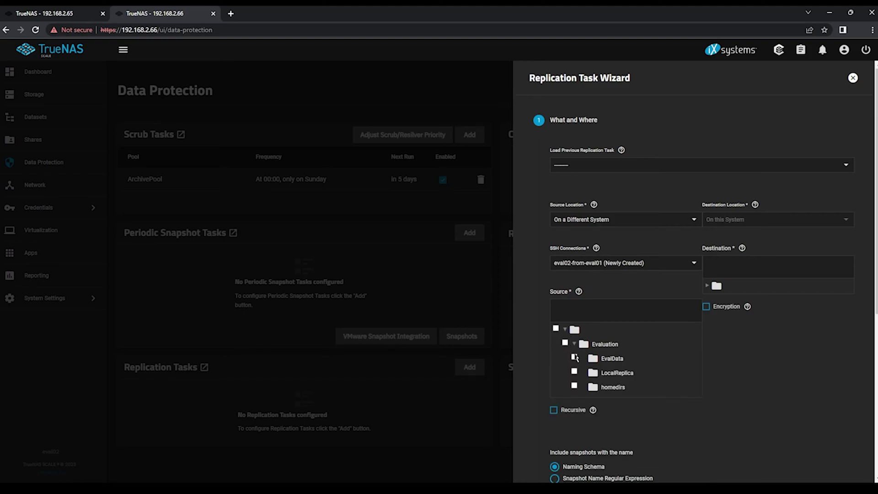
pyautogui.click(575, 358)
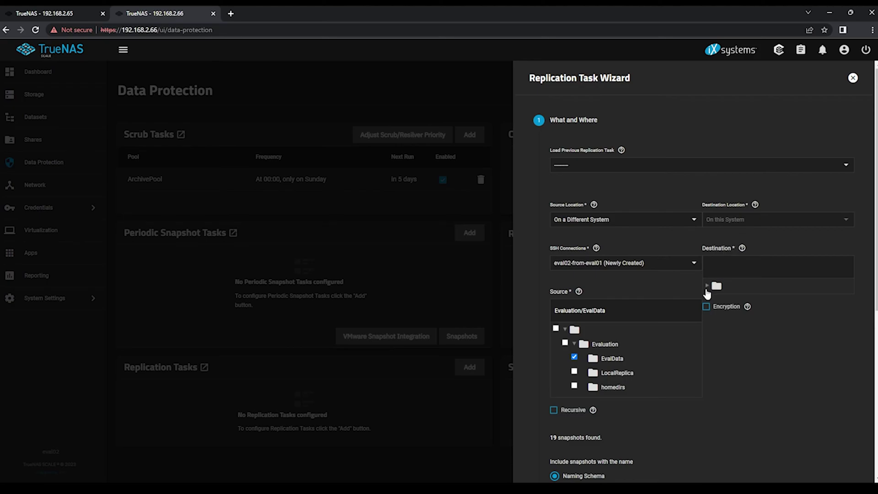
pyautogui.click(707, 287)
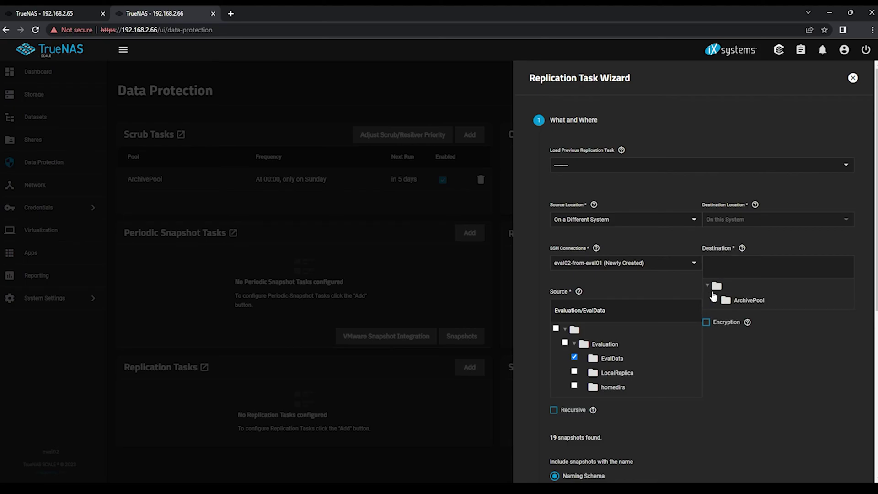
pyautogui.click(716, 300)
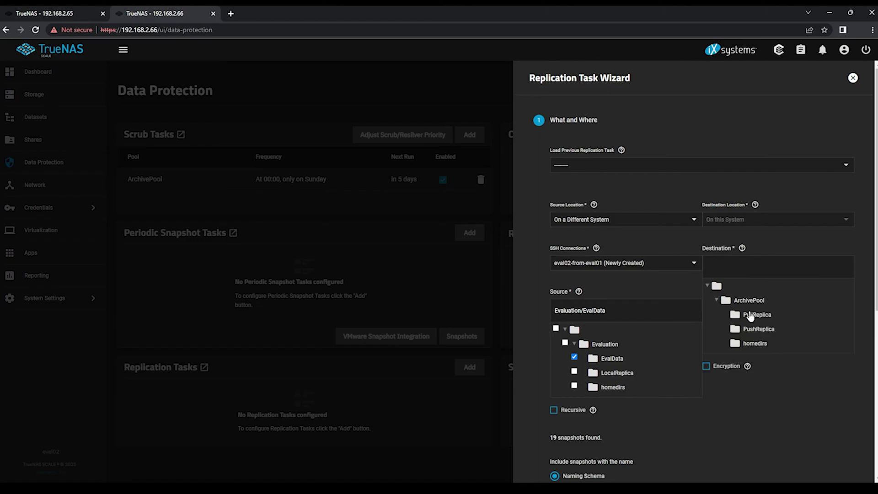
pyautogui.click(750, 316)
# Replace 'auto' with 'manual' in the naming schema so just 1 snapshot matches.
pyautogui.scroll(-5, 722, 414)
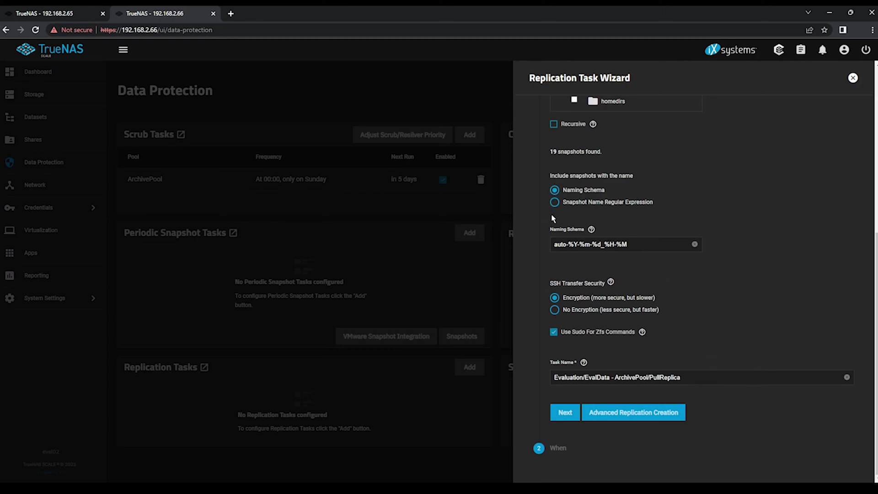
pyautogui.click(554, 244)
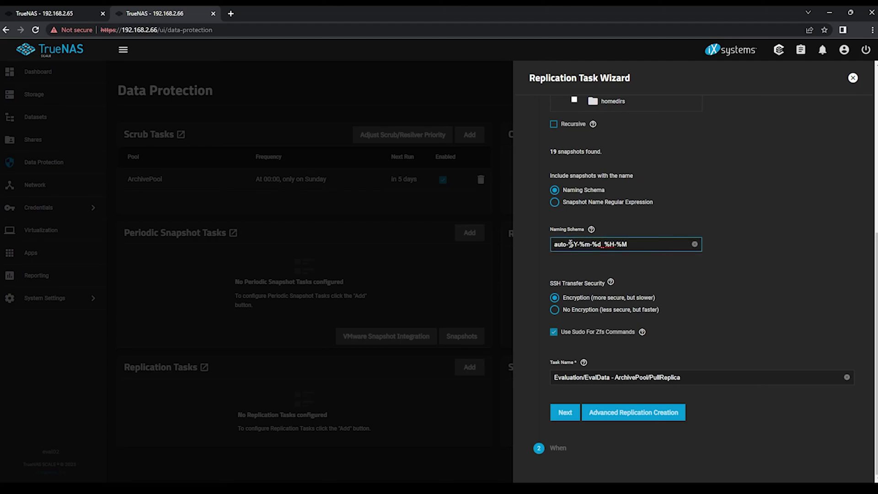
pyautogui.press('Delete')
pyautogui.press('Delete')
pyautogui.press('Delete')
pyautogui.press('Delete')
pyautogui.write('manual')
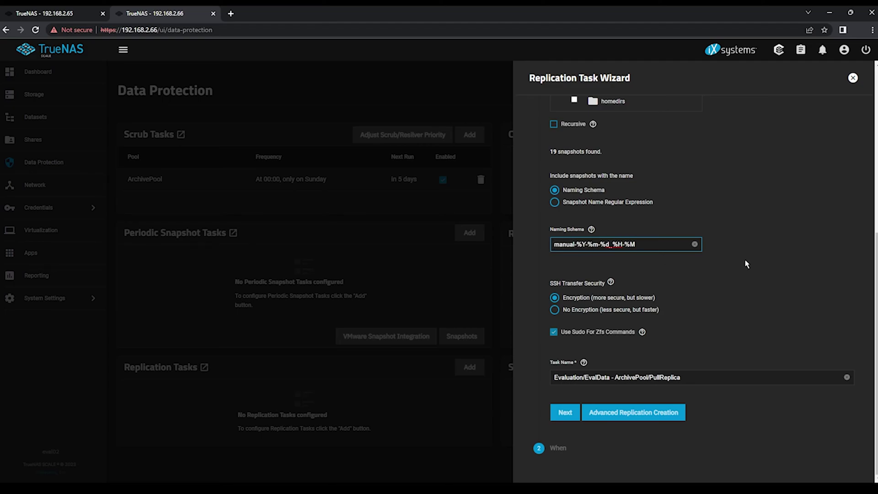
pyautogui.click(745, 250)
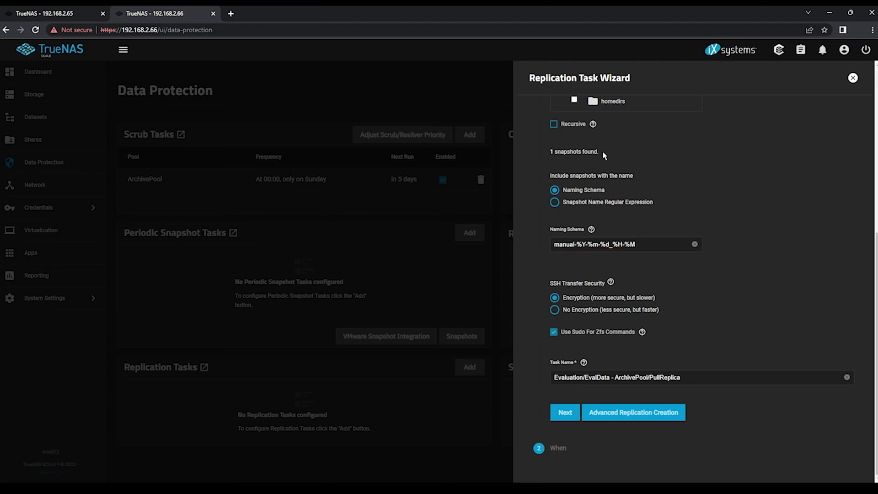
pyautogui.moveTo(600, 152); pyautogui.dragTo(549, 158)
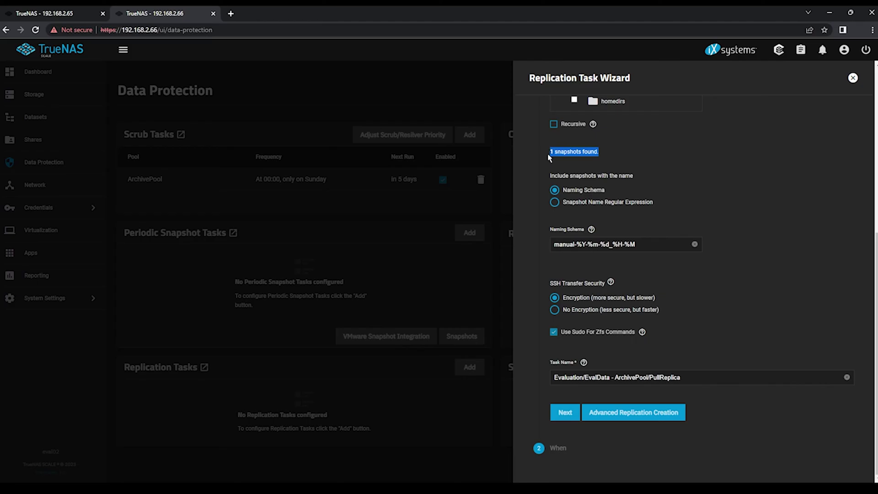
# Make the replication run once, keep destination snapshots for a custom 2 months, and start it.
pyautogui.click(563, 412)
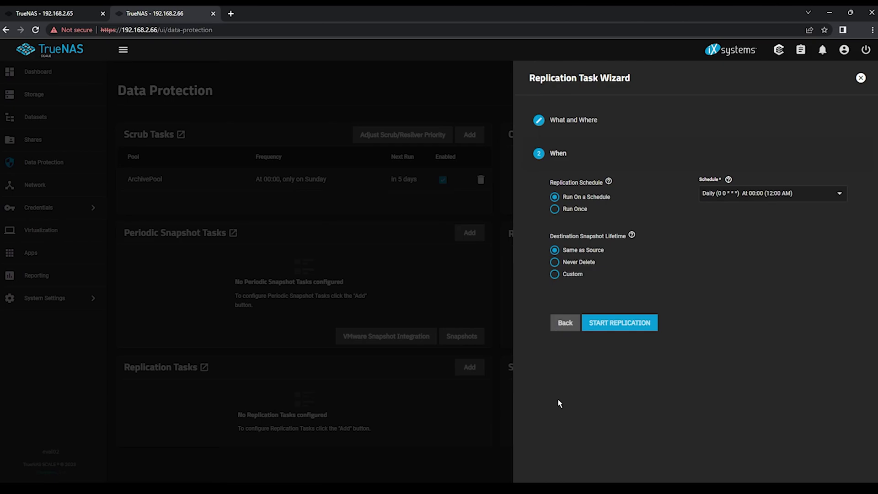
pyautogui.click(554, 209)
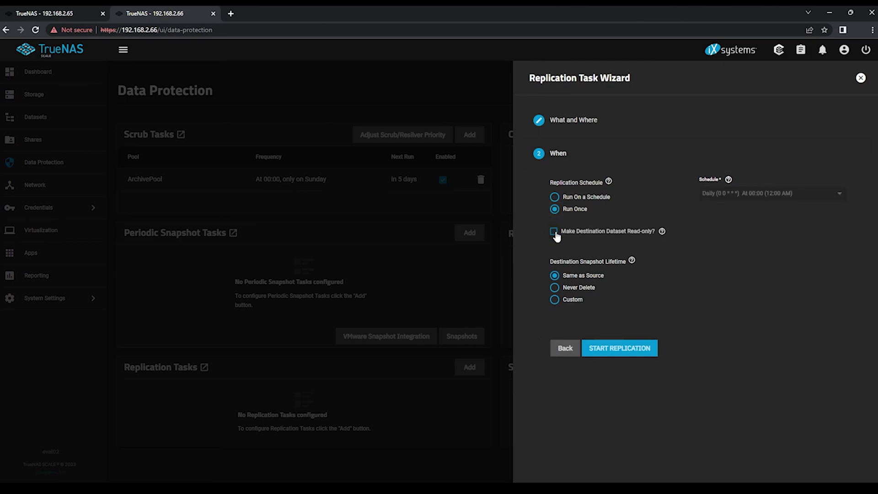
pyautogui.click(554, 299)
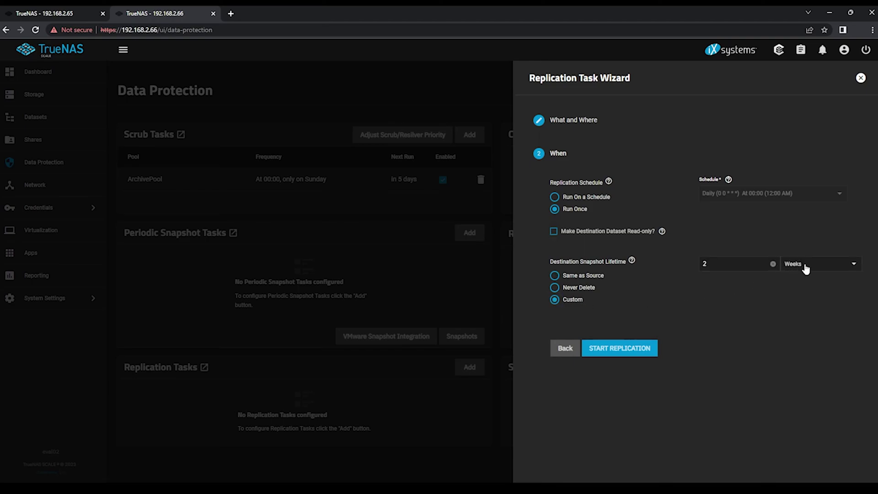
pyautogui.click(803, 265)
pyautogui.click(806, 285)
pyautogui.click(595, 348)
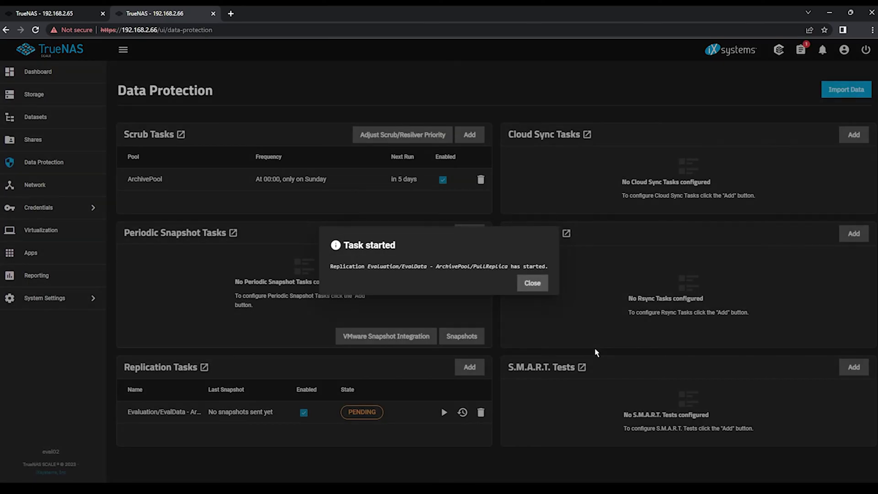
# Dismiss the Task started notice and check the replication task's logs in Data Protection for SUCCESS.
pyautogui.click(532, 283)
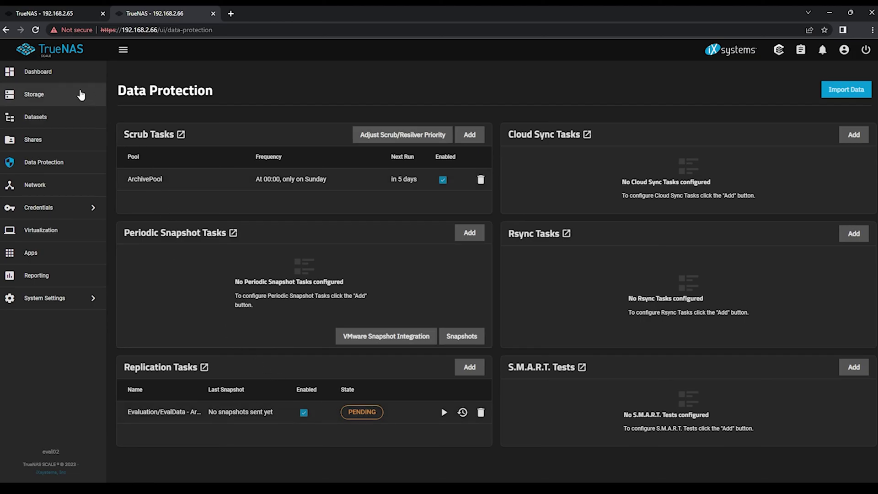
pyautogui.click(70, 72)
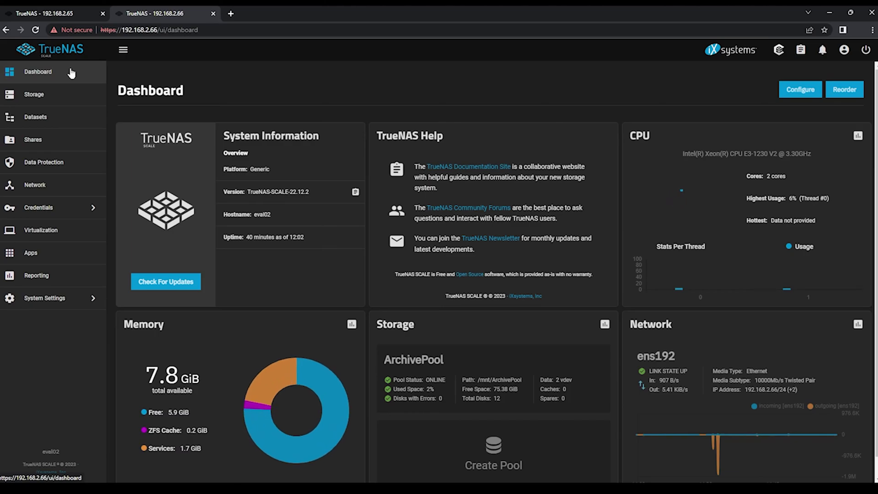
pyautogui.click(56, 169)
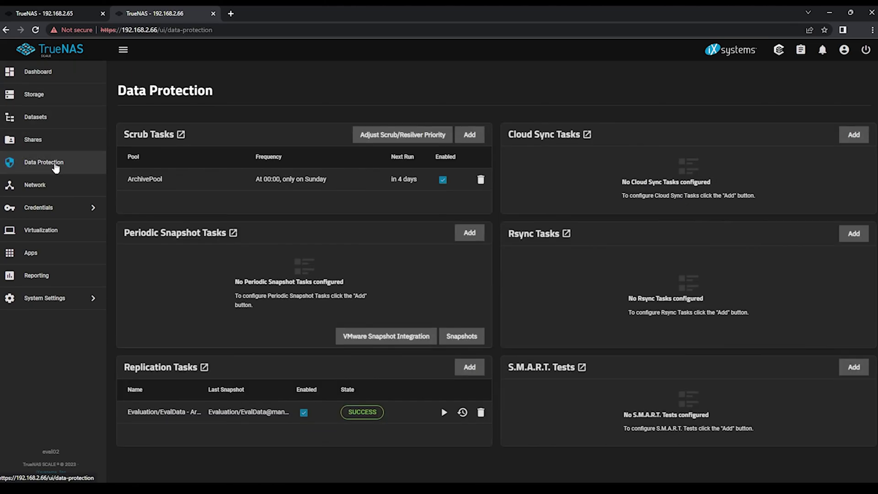
pyautogui.click(355, 413)
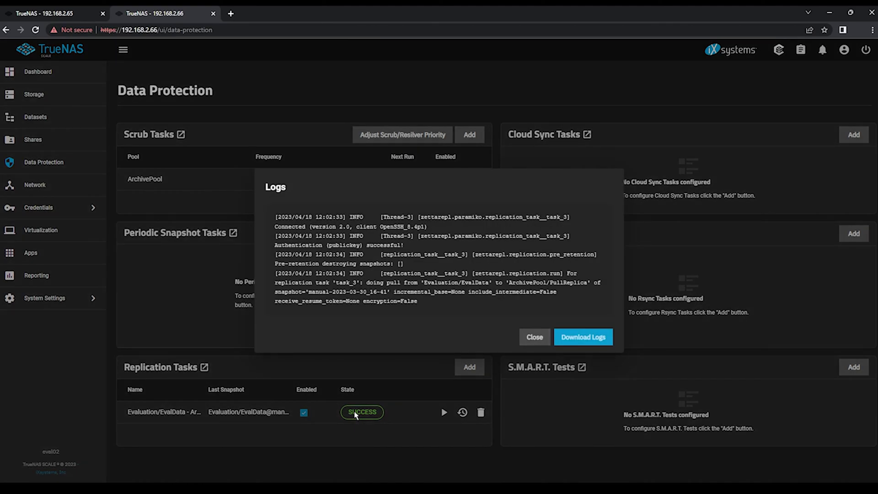
# Confirm in Datasets that PullReplica now holds 1 snapshot.
pyautogui.click(541, 340)
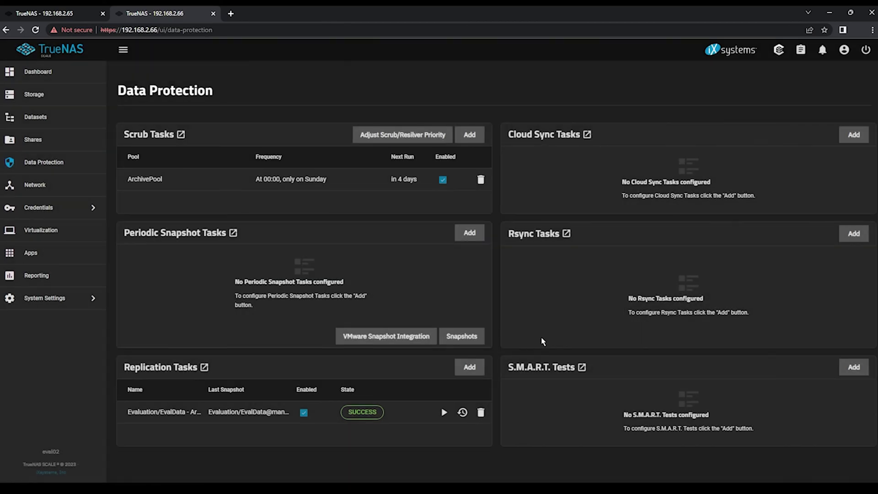
pyautogui.click(77, 118)
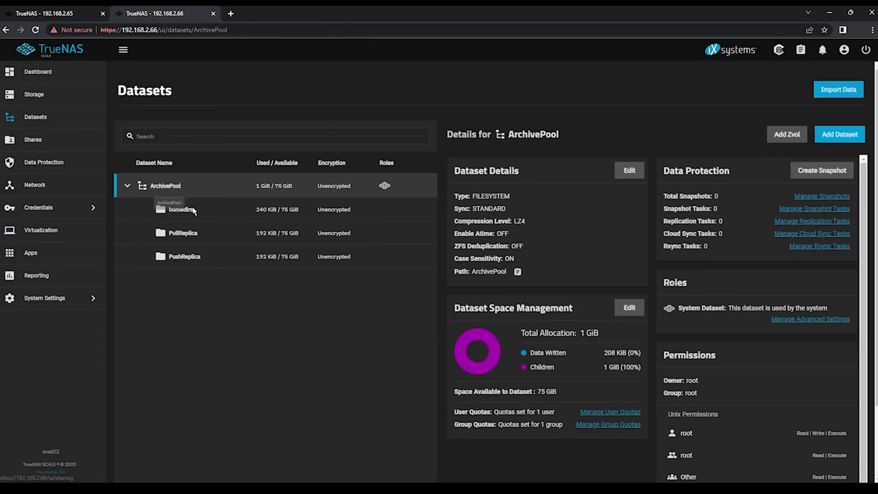
pyautogui.click(213, 234)
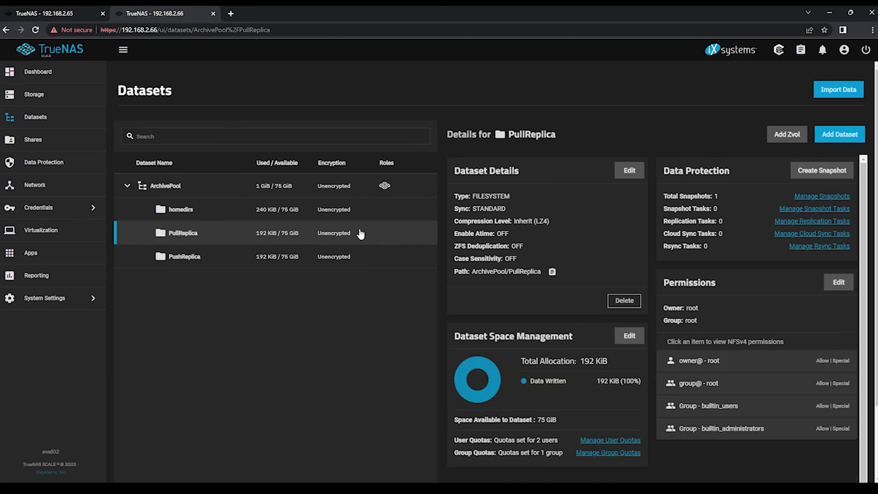